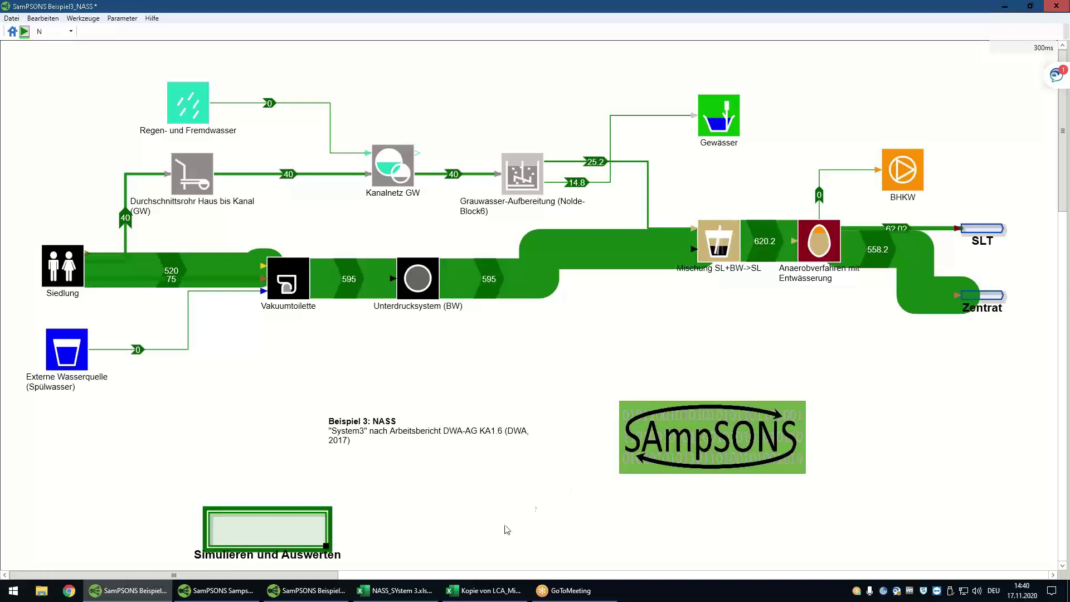
# - Switch to the NASS_SYstem 3.xlsx workbook in Excel and review the cost sheets, ending on the component costs in CAPEX TOTAL
pyautogui.moveTo(420, 595)
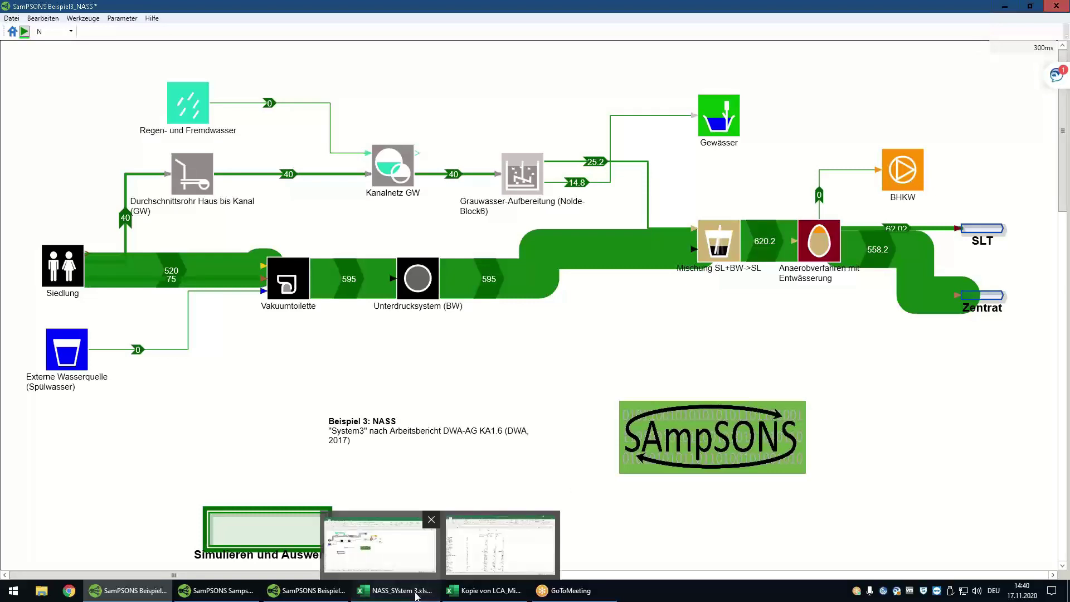
pyautogui.click(415, 595)
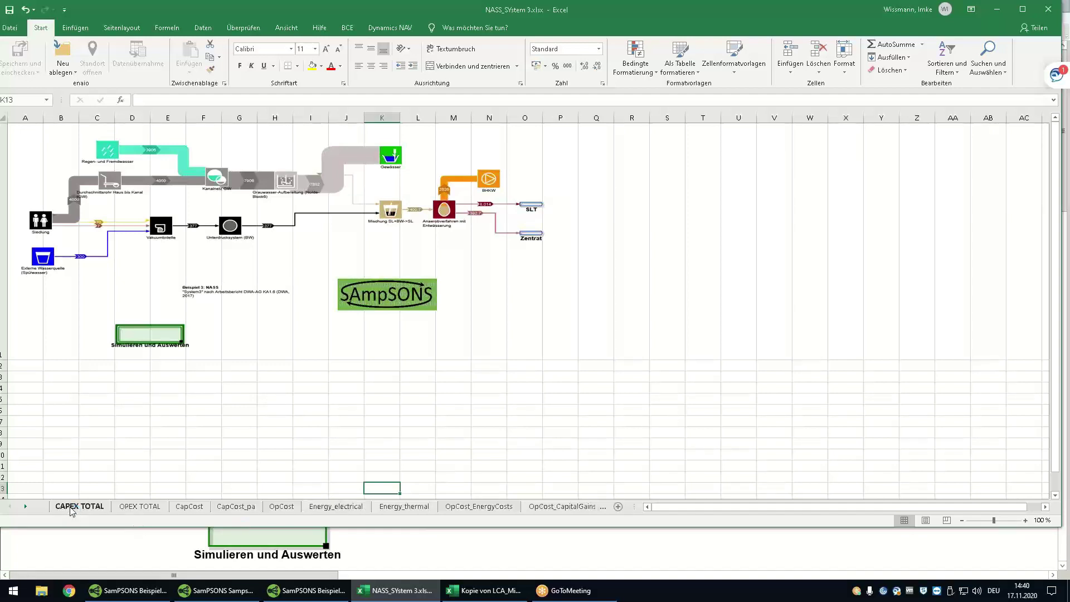
pyautogui.click(134, 508)
pyautogui.click(89, 508)
pyautogui.click(121, 507)
pyautogui.click(200, 509)
pyautogui.click(88, 508)
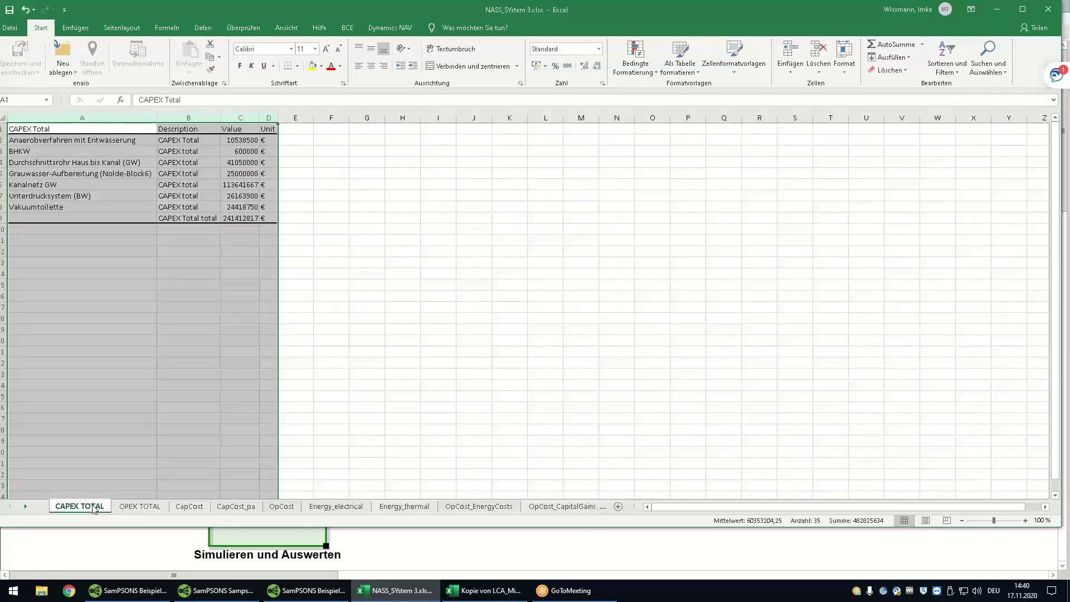
pyautogui.click(419, 317)
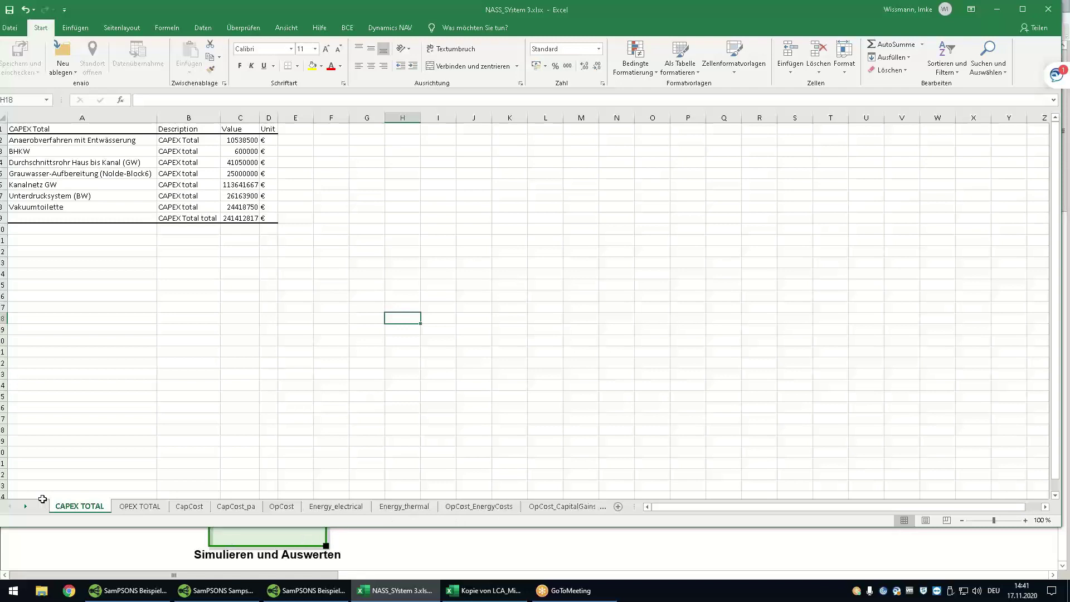
# - Open the NutrientRecovery sheet and examine the recovered nitrogen entry for Zentrat
pyautogui.click(26, 506)
pyautogui.click(25, 506)
pyautogui.click(26, 506)
pyautogui.click(26, 506)
pyautogui.click(26, 506)
pyautogui.click(26, 506)
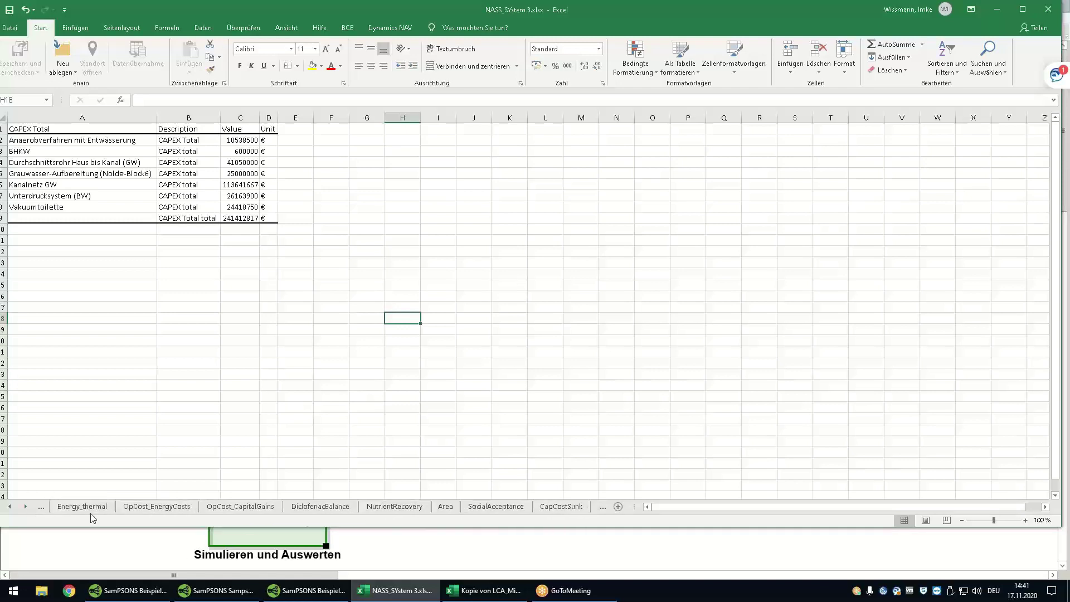
pyautogui.click(394, 506)
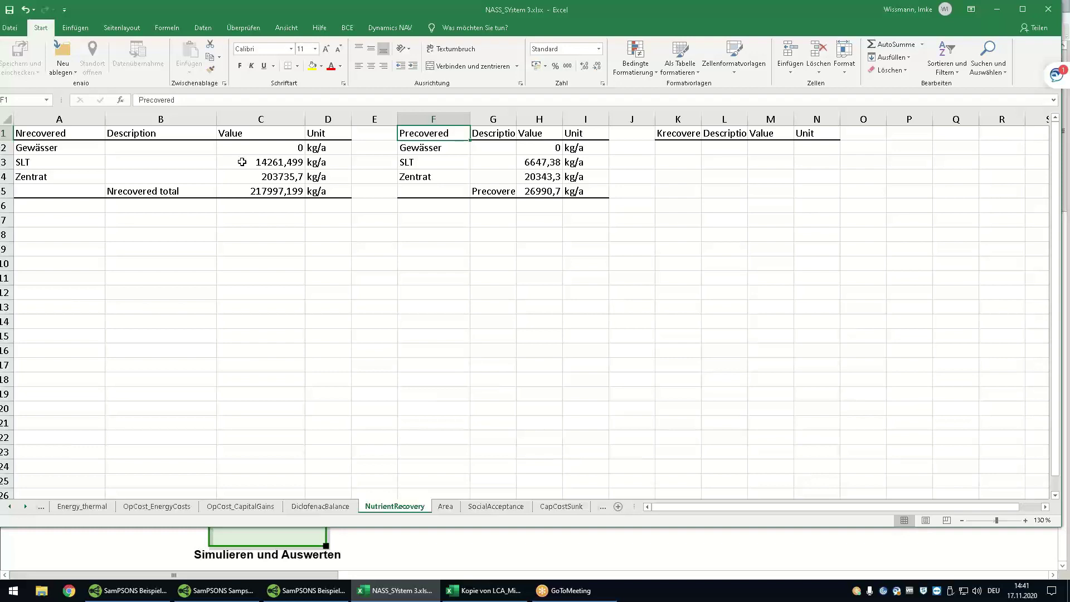
pyautogui.click(82, 177)
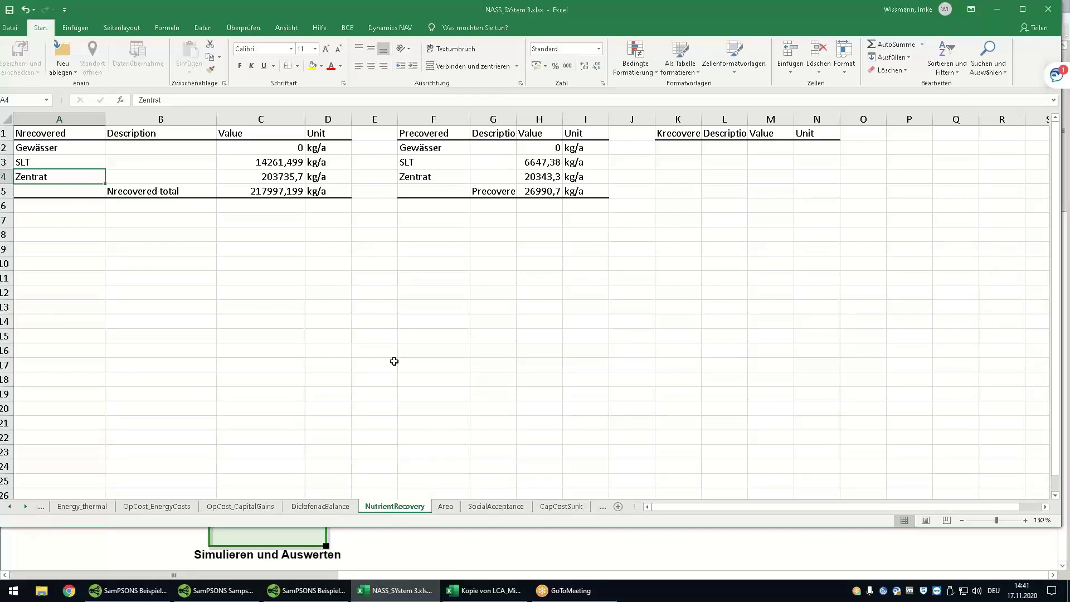
# - Open the EP_GHG_PE sheet and inspect the Cap/Op classification of the first steel entry
pyautogui.click(27, 507)
pyautogui.click(27, 507)
pyautogui.click(477, 508)
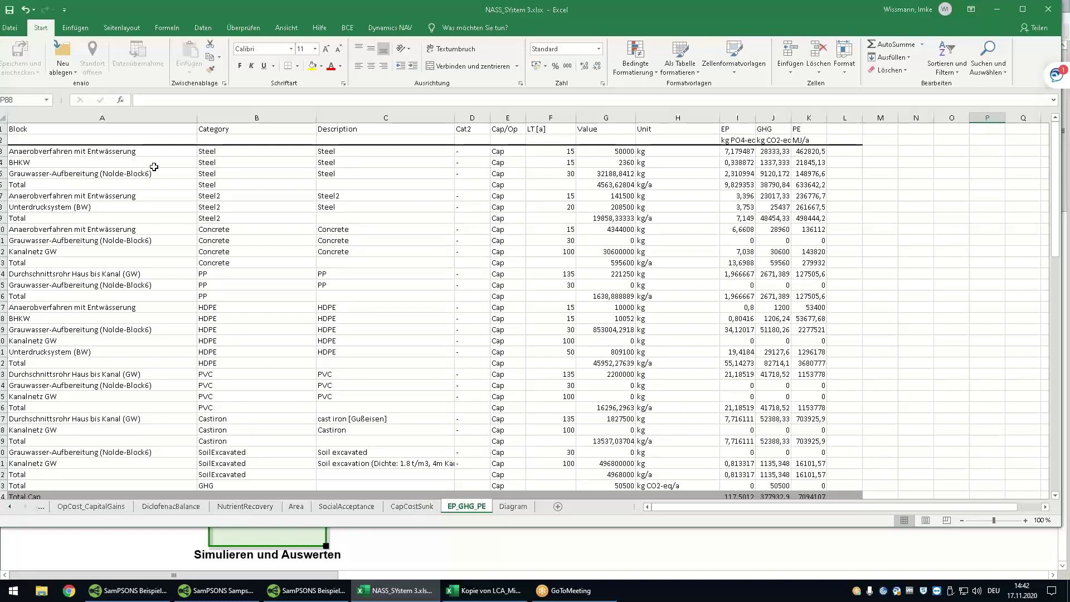
pyautogui.click(514, 153)
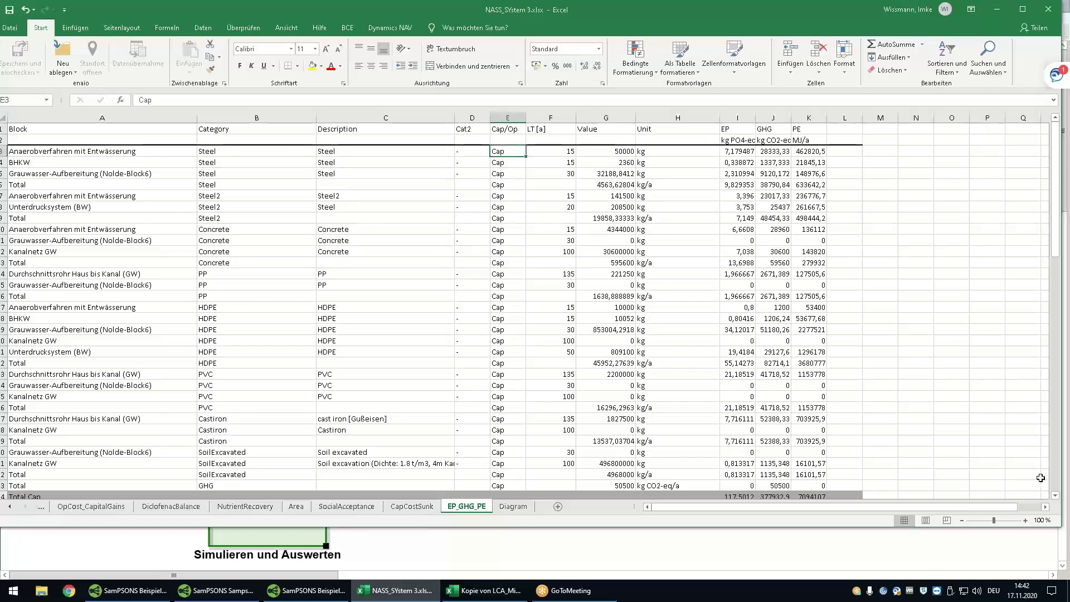
# - Look through the capital and operational impact rows beyond Total Cap, and return to the table's header rows
pyautogui.click(1055, 495)
pyautogui.click(1055, 495)
pyautogui.click(1055, 496)
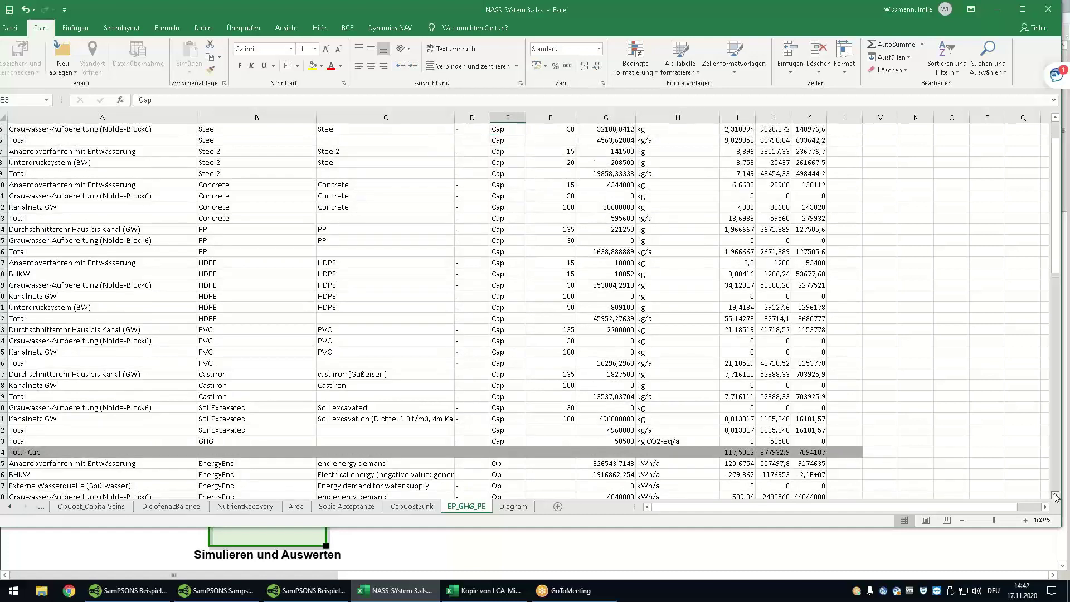
pyautogui.click(1055, 496)
pyautogui.click(1055, 496)
pyautogui.scroll(-3, 1055, 496)
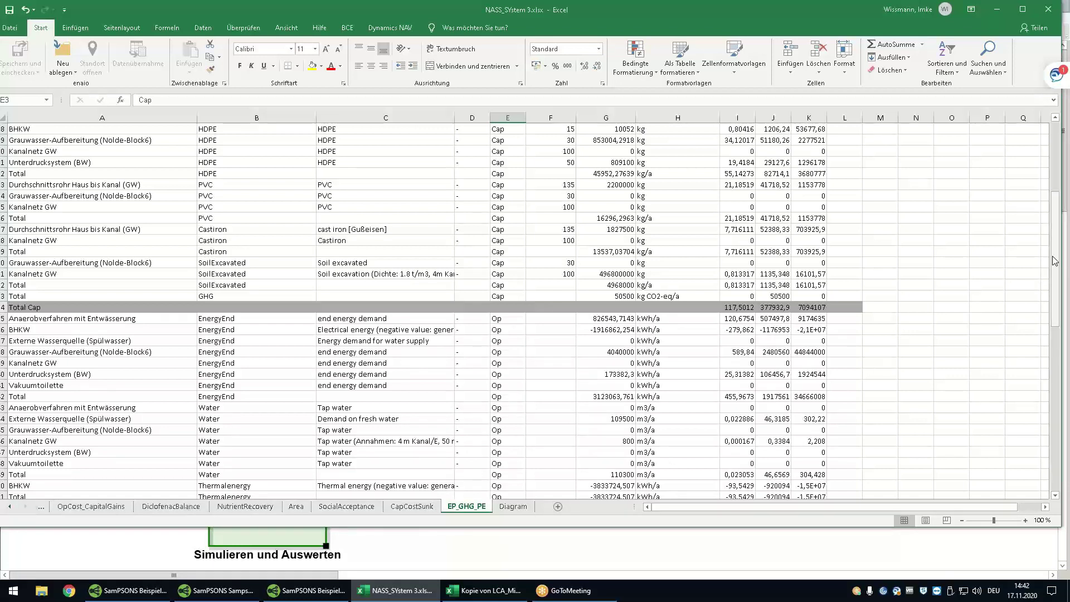
pyautogui.moveTo(1055, 260); pyautogui.dragTo(1055, 190)
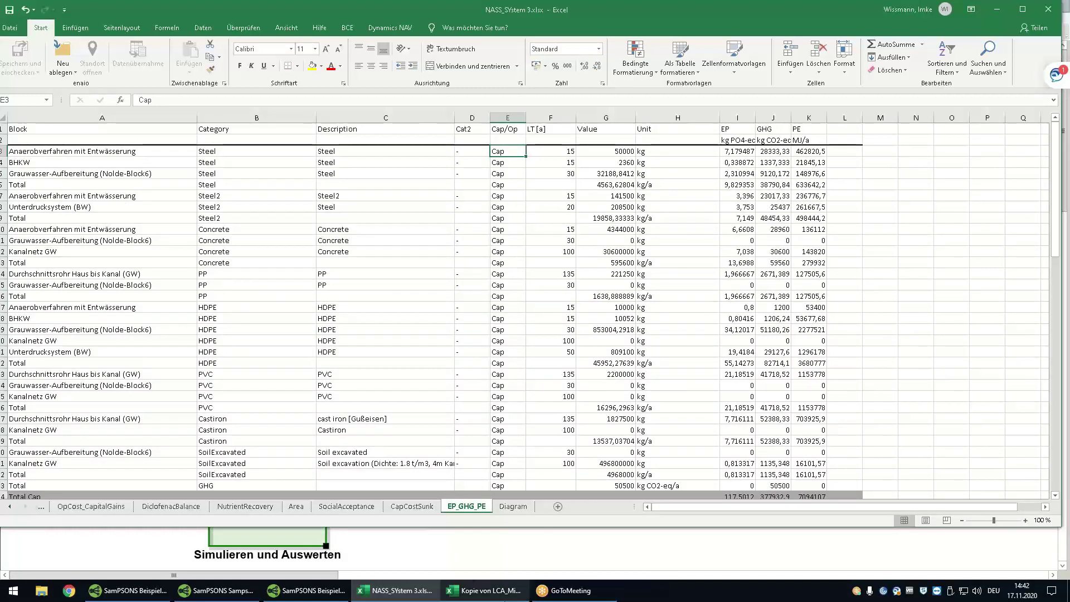
# - Switch to the Kopie von LCA_Midpoint_Sampsons.xlsx workbook and check the greenhouse gas emission factor for Steel
pyautogui.moveTo(492, 599)
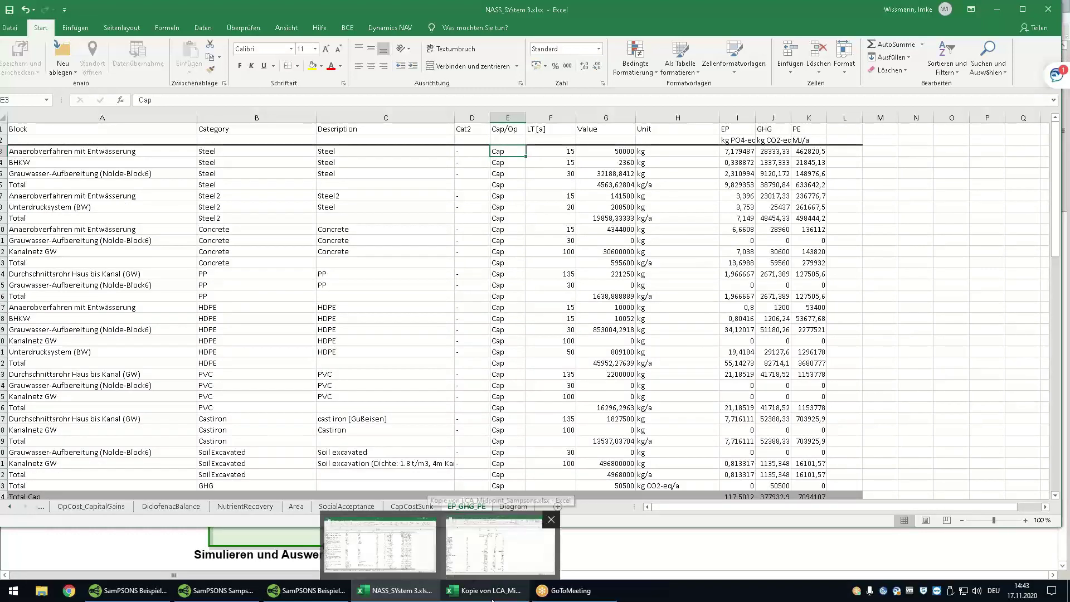
pyautogui.click(492, 590)
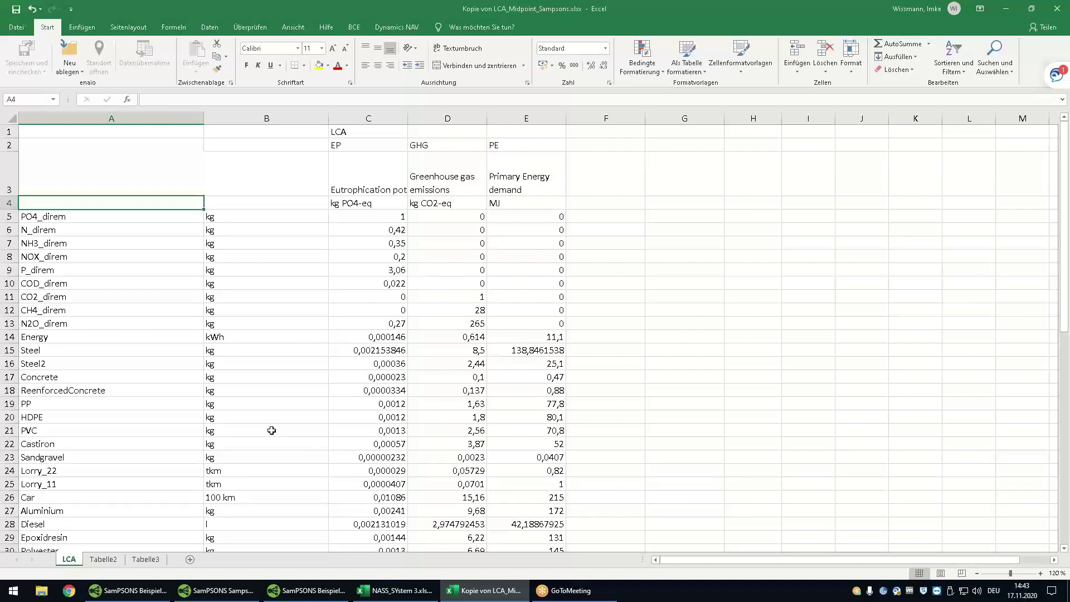
pyautogui.click(126, 350)
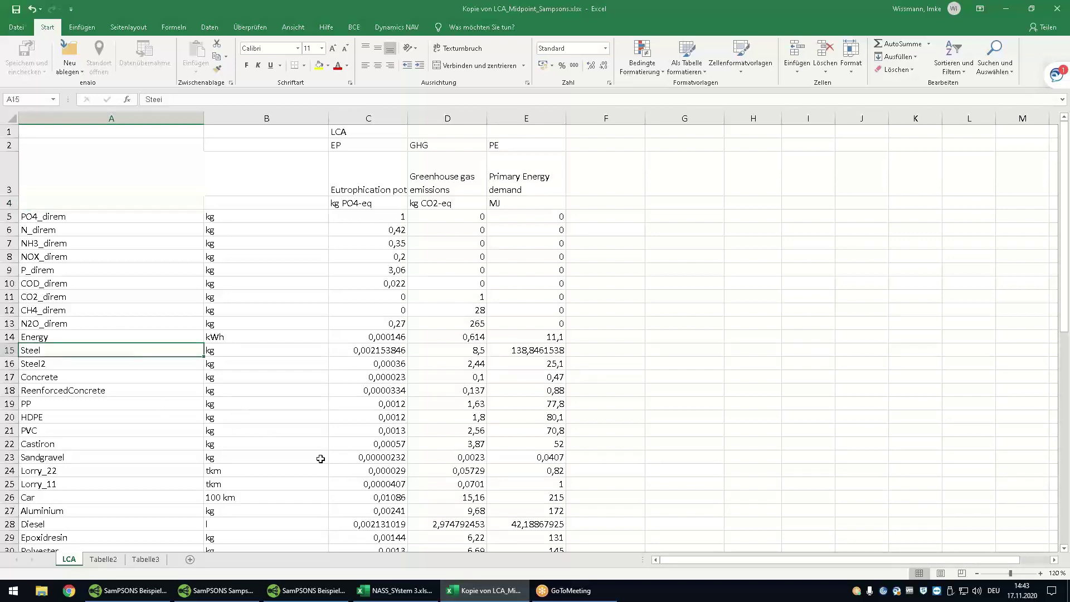
pyautogui.press('Right')
pyautogui.press('Right')
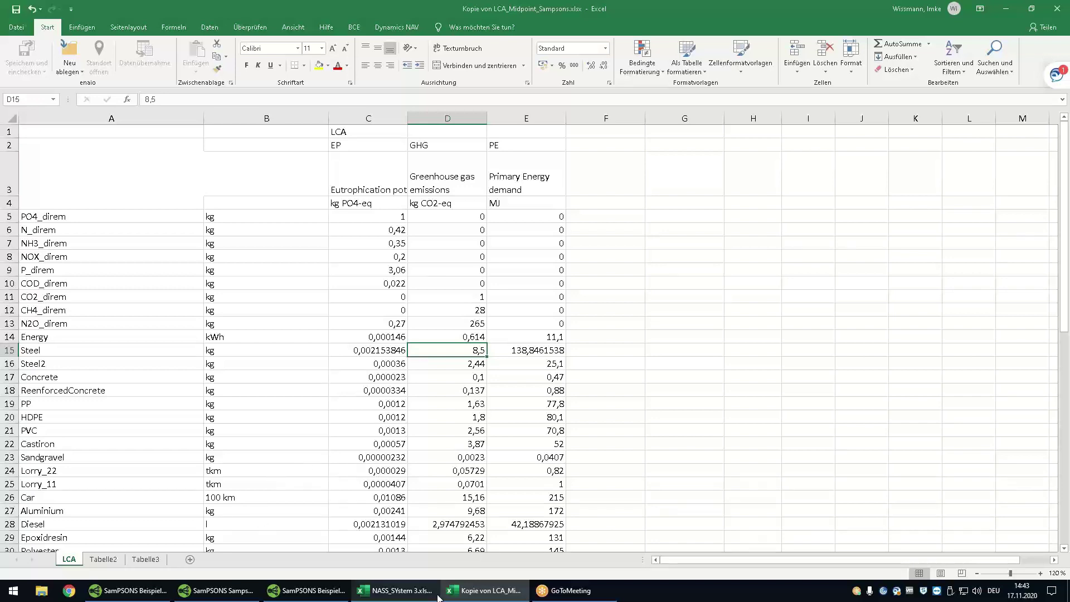
# - Return to the NASS_SYstem 3.xlsx workbook and examine the EP, GHG and PE columns by selecting each header in turn
pyautogui.moveTo(412, 595)
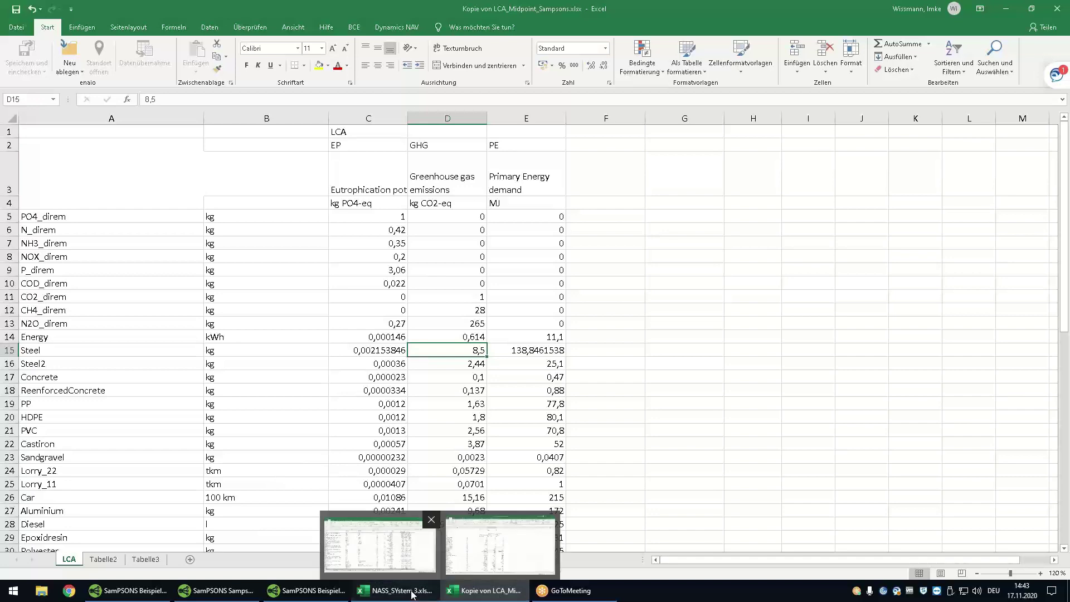
pyautogui.click(380, 545)
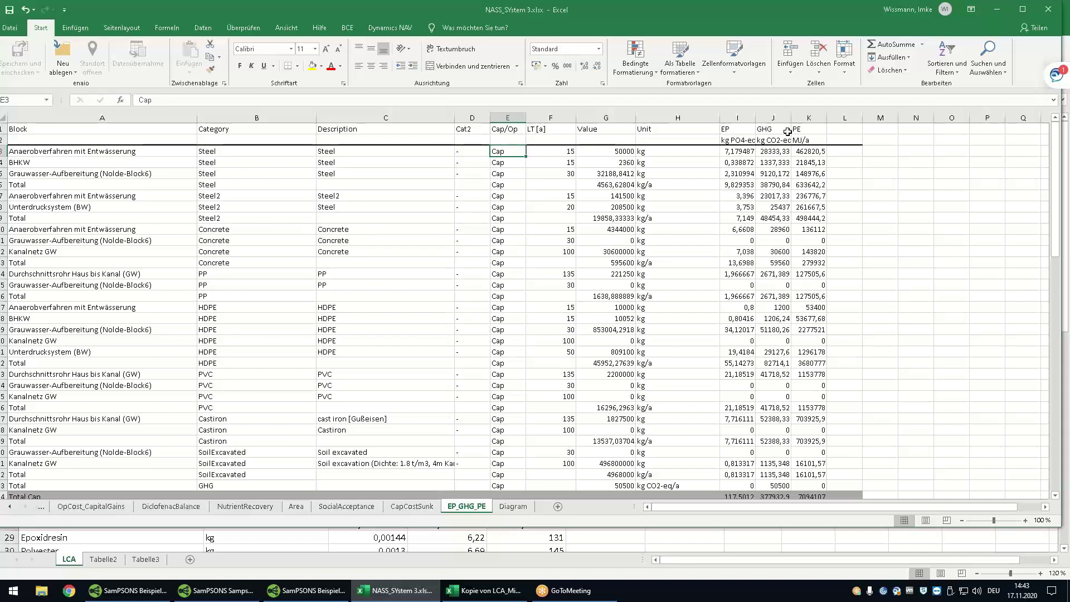
pyautogui.click(734, 130)
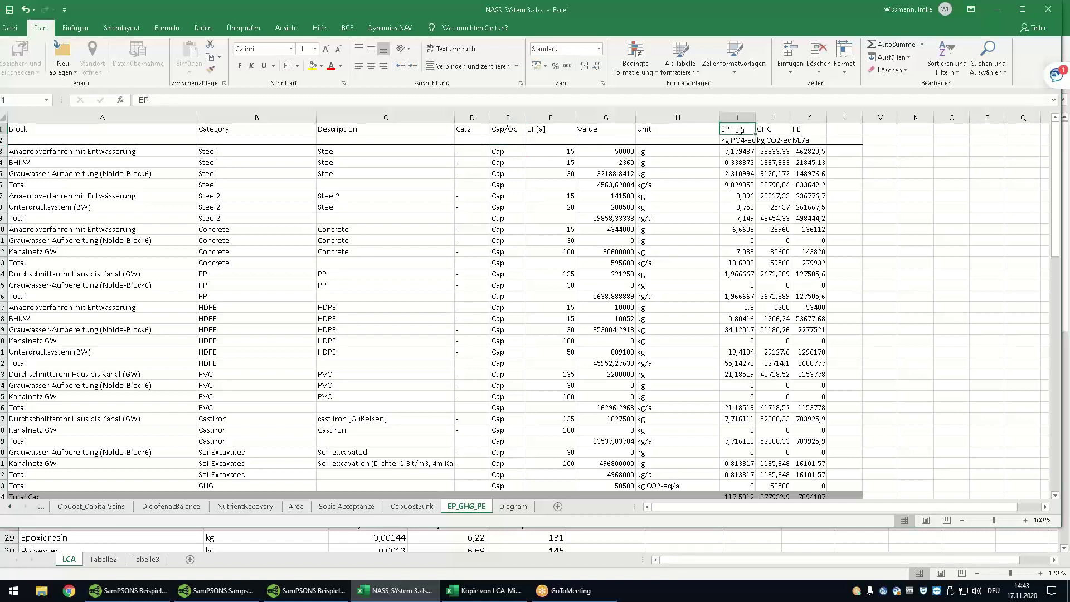
pyautogui.press('Right')
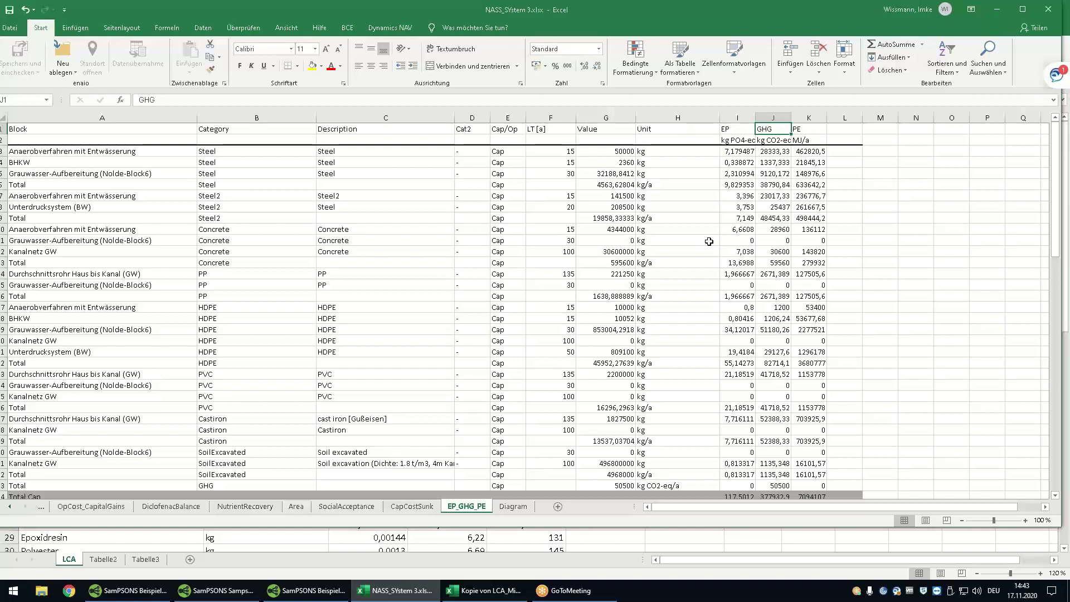
pyautogui.press('Right')
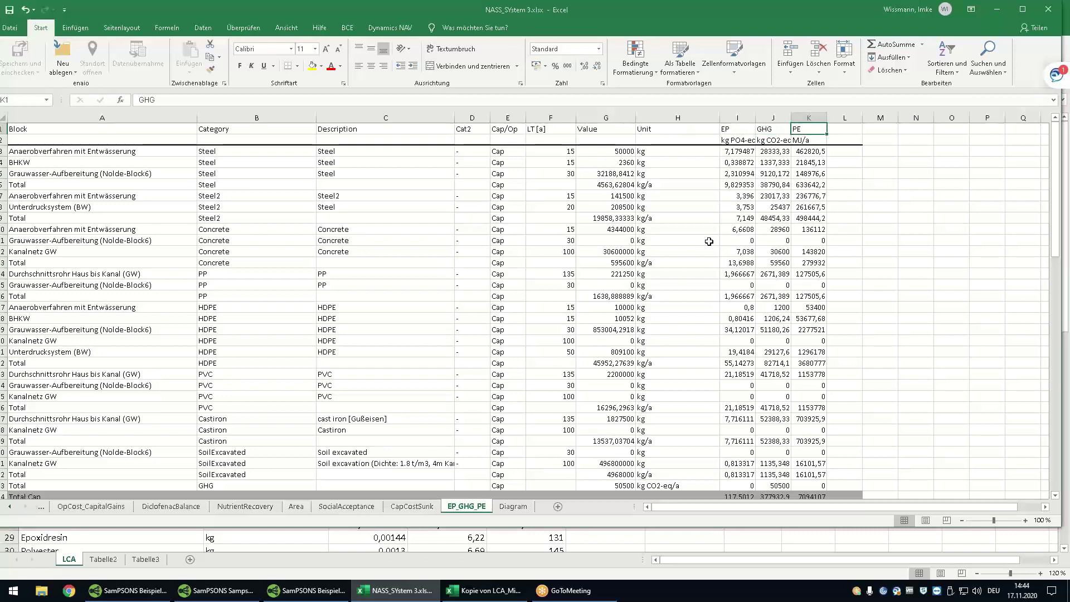